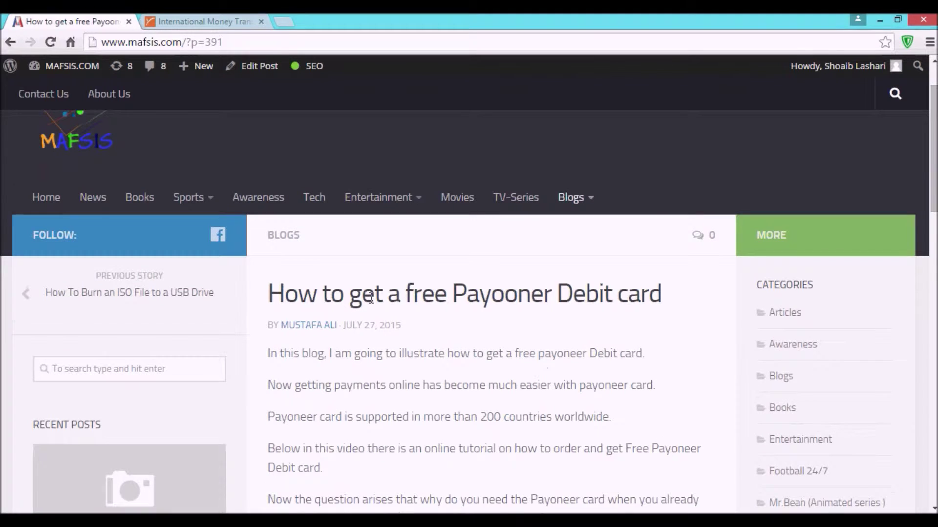
Step: Scroll through the blog post and select its web address
{"action": "scroll", "coordinate": [447, 308], "scroll_direction": "down", "scroll_amount": 1}
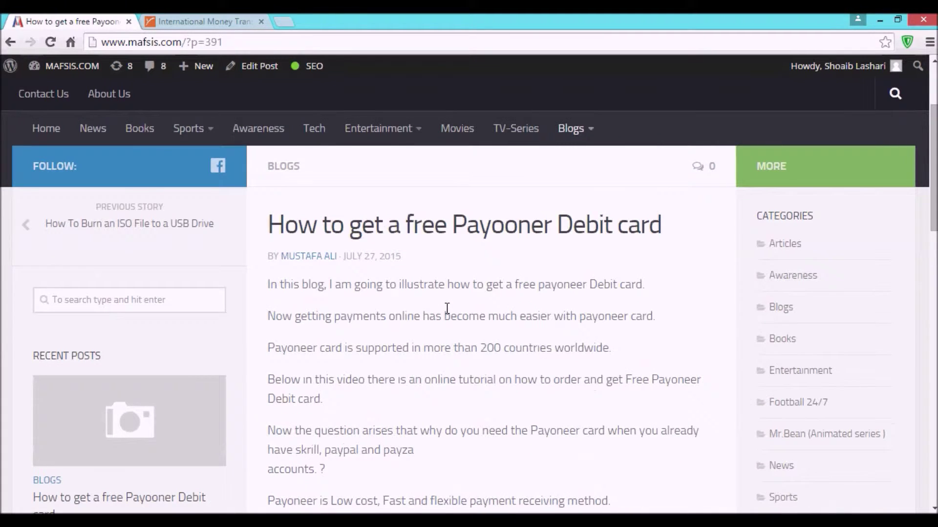
{"action": "scroll", "coordinate": [447, 308], "scroll_direction": "down", "scroll_amount": 1}
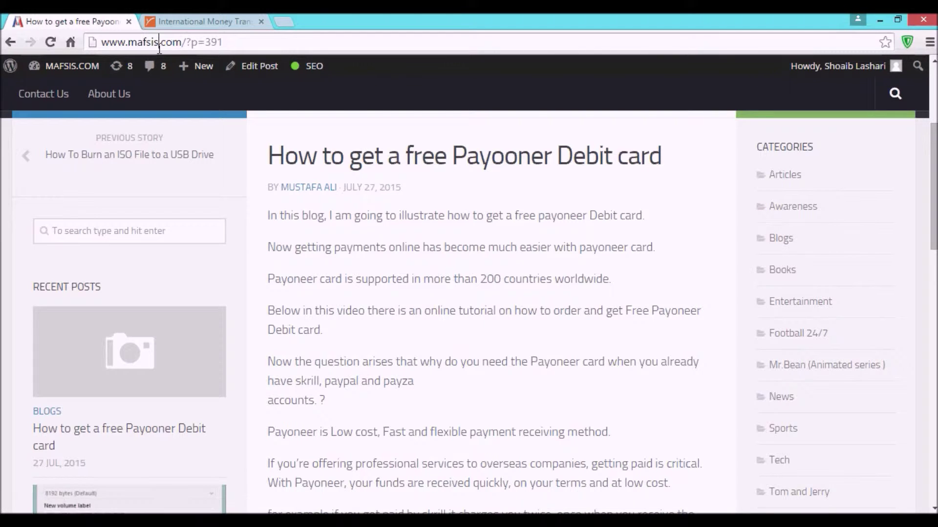
{"action": "left_click", "coordinate": [158, 47]}
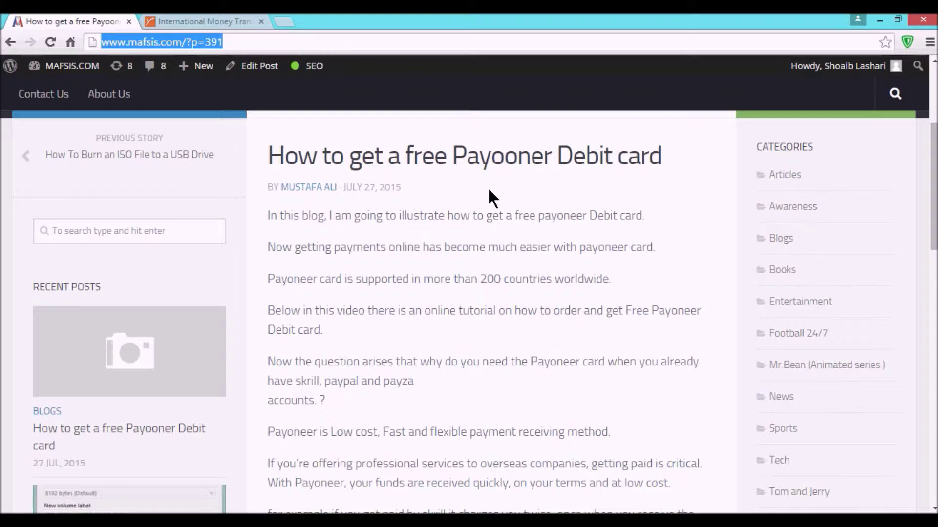
{"action": "scroll", "coordinate": [489, 190], "scroll_direction": "down", "scroll_amount": 4}
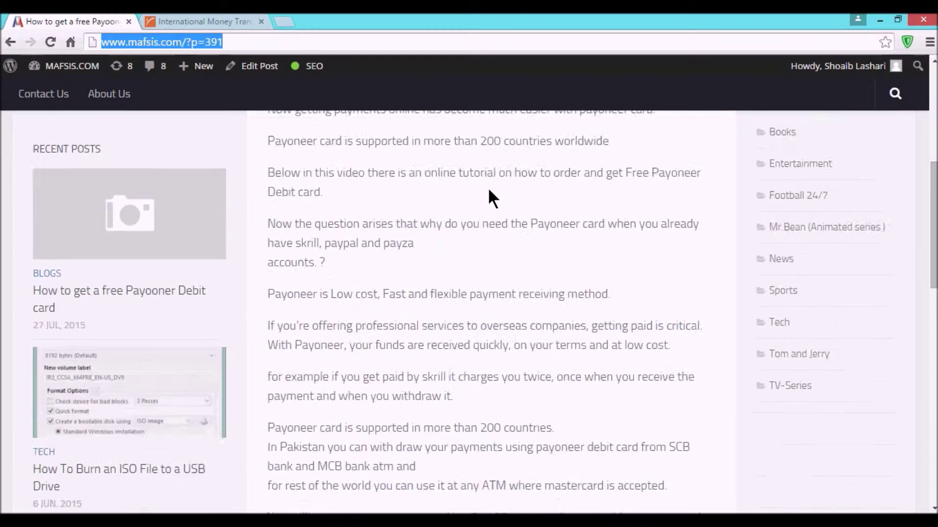
{"action": "scroll", "coordinate": [489, 190], "scroll_direction": "up", "scroll_amount": 3}
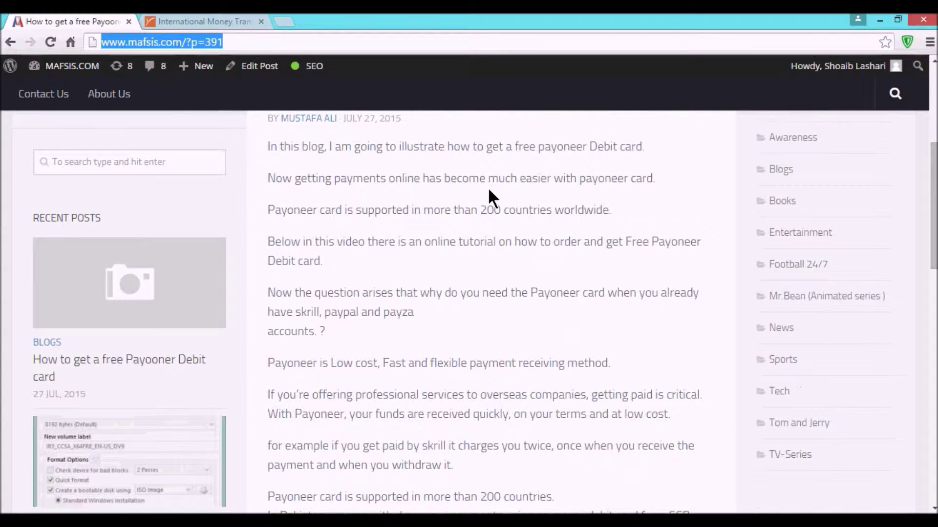
{"action": "scroll", "coordinate": [489, 191], "scroll_direction": "up", "scroll_amount": 1}
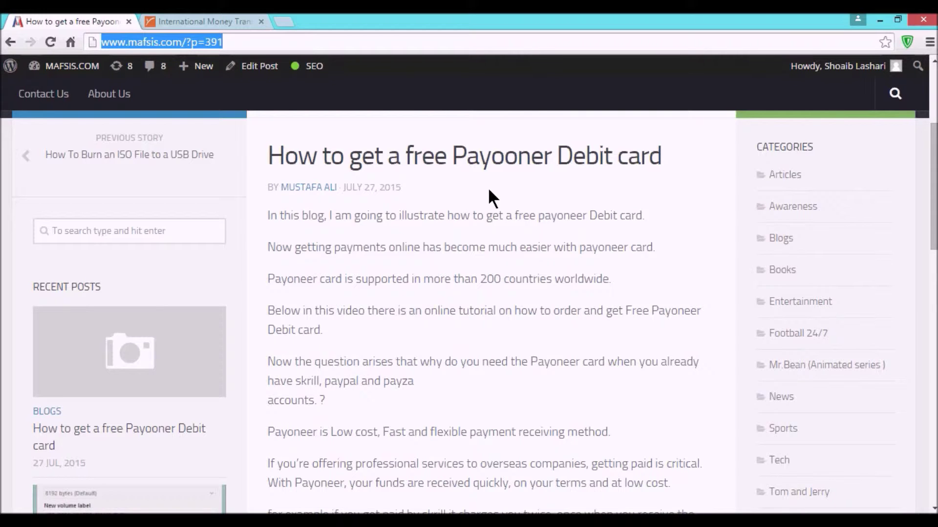
{"action": "scroll", "coordinate": [502, 212], "scroll_direction": "down", "scroll_amount": 3}
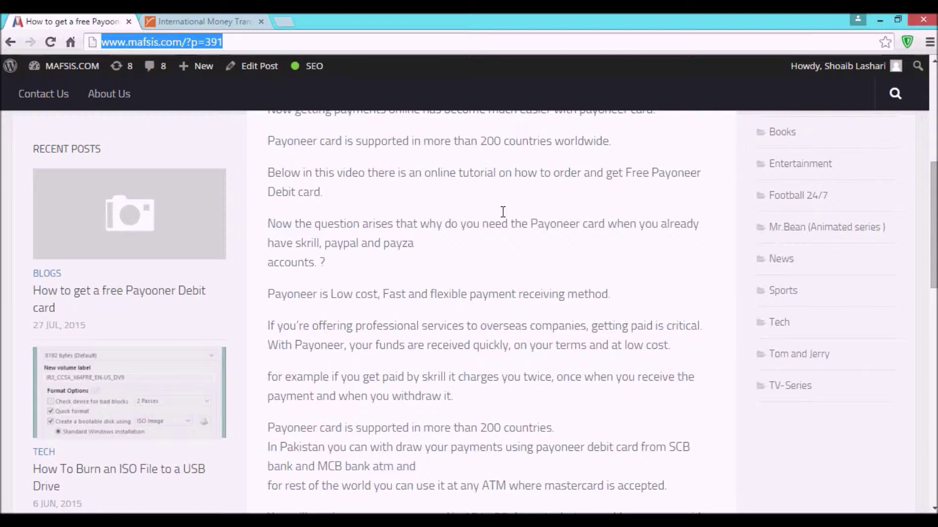
Step: On the Payoneer homepage, start sign-up with the Receive & Withdraw Funds Sign Up button
{"action": "left_click", "coordinate": [205, 21]}
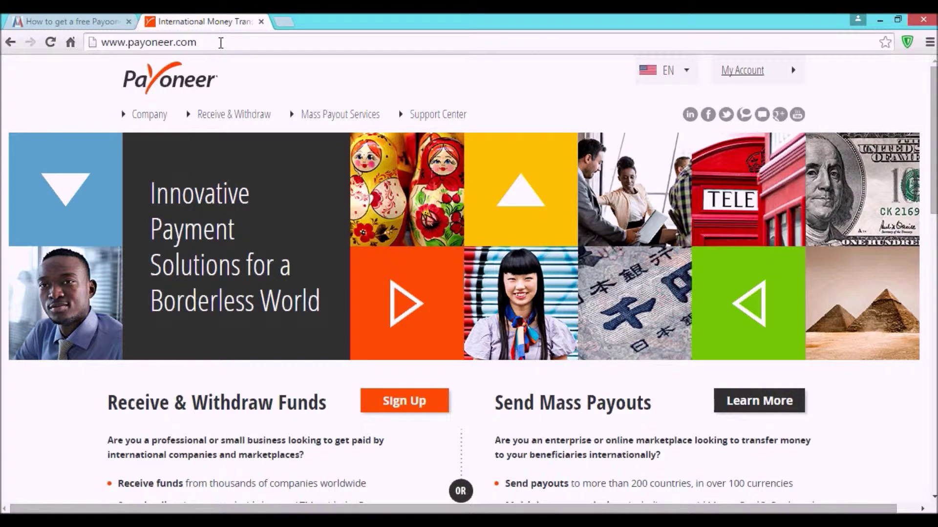
{"action": "triple_click", "coordinate": [220, 43]}
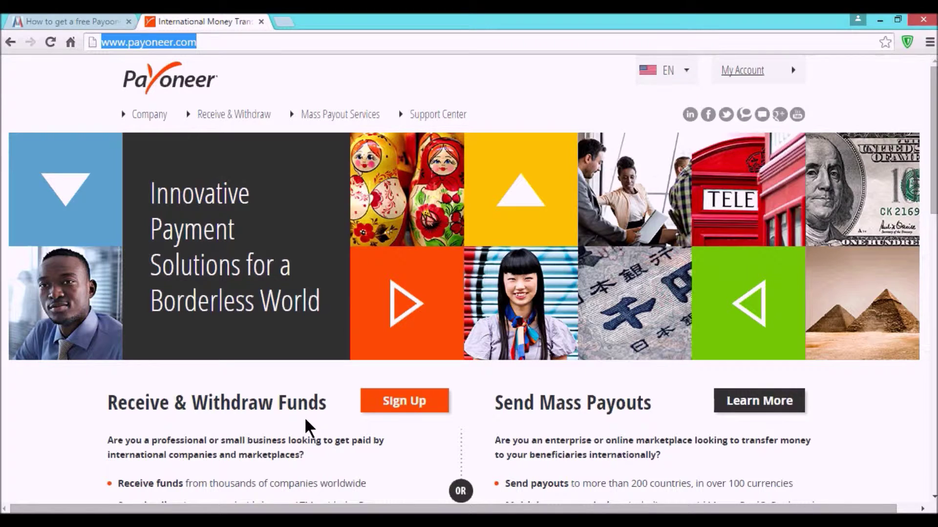
{"action": "left_click", "coordinate": [398, 404]}
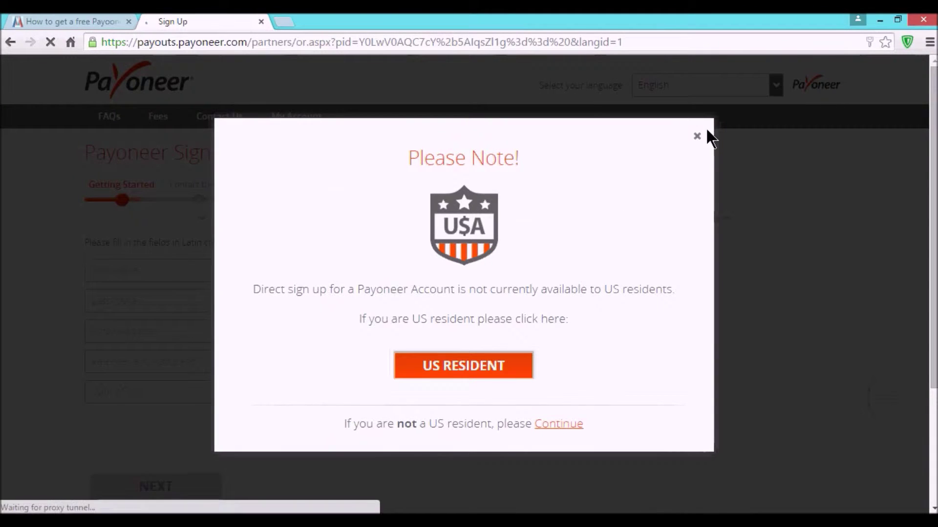
Step: Close the US-residents notice and enter the applicant's first and last name
{"action": "left_click", "coordinate": [697, 137]}
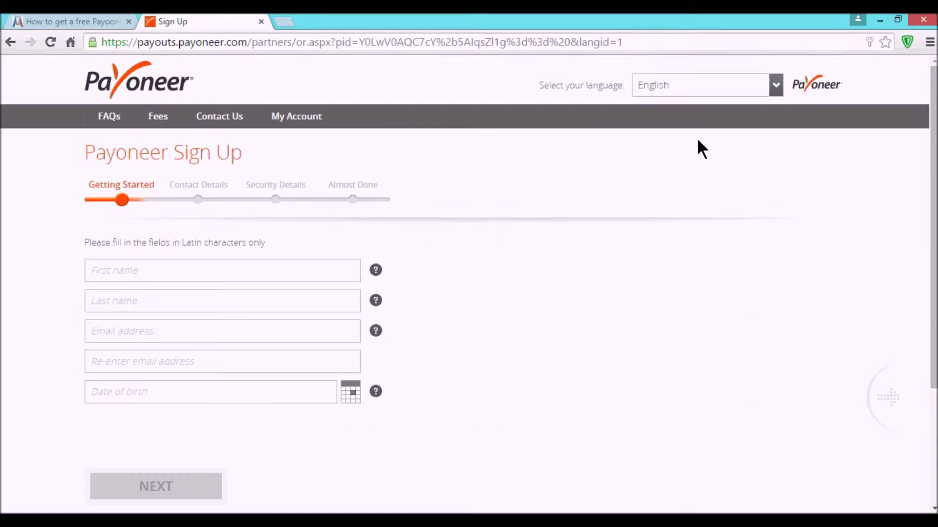
{"action": "left_click", "coordinate": [205, 268]}
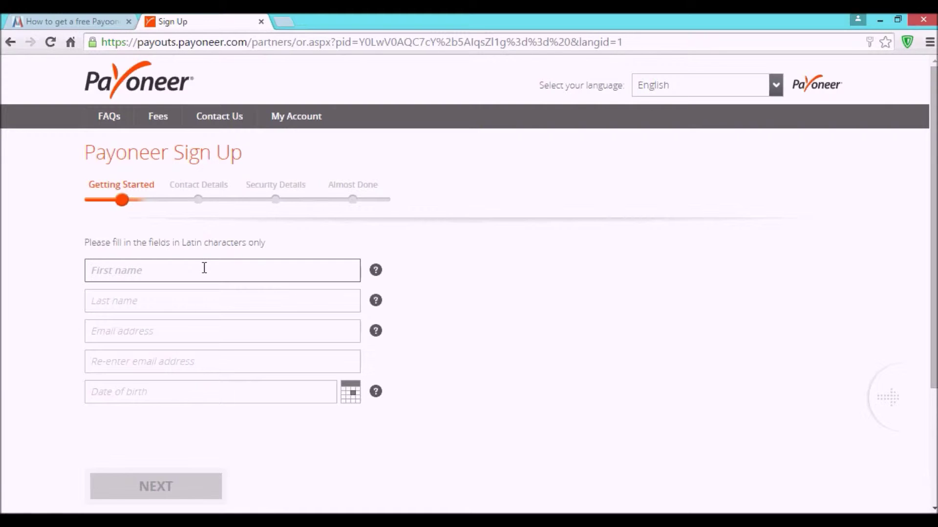
{"action": "key", "text": "Tab"}
Step: Enter the applicant's e-mail address and repeat it in the confirmation field
{"action": "key", "text": "Tab"}
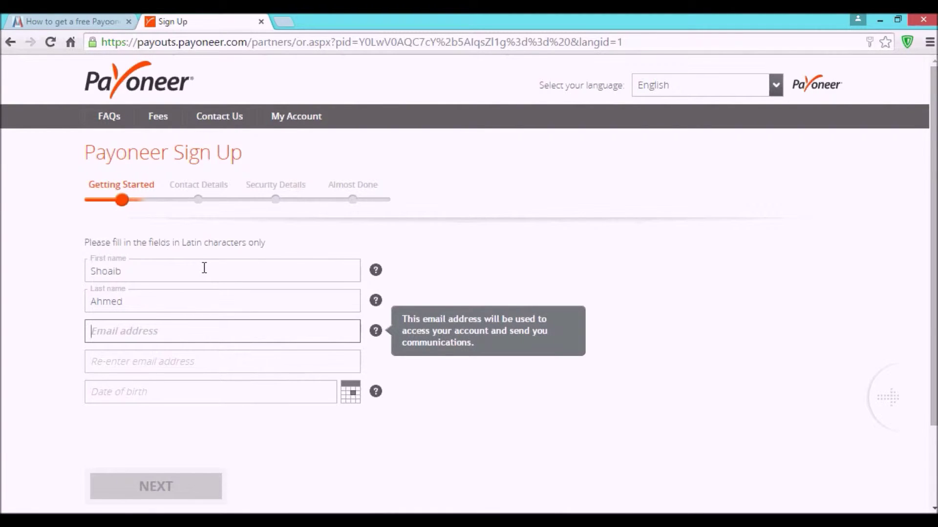
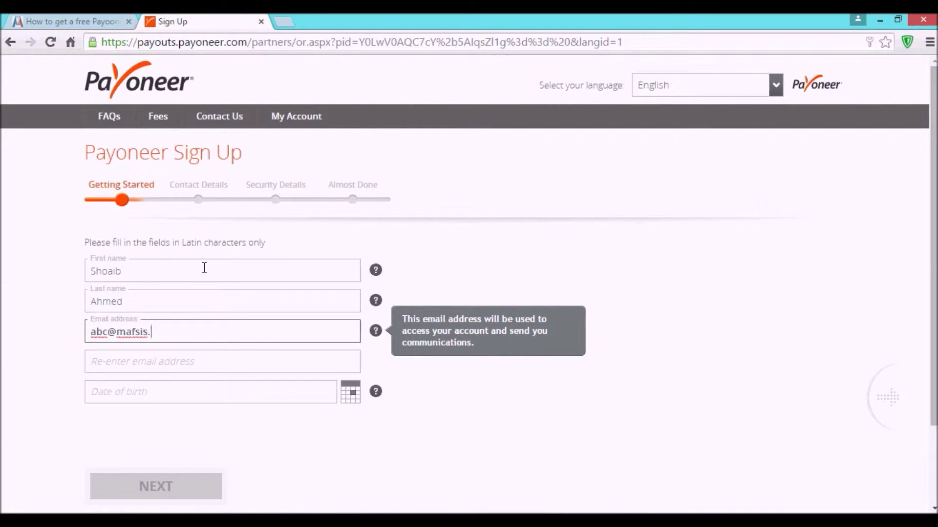
{"action": "key", "text": "Tab"}
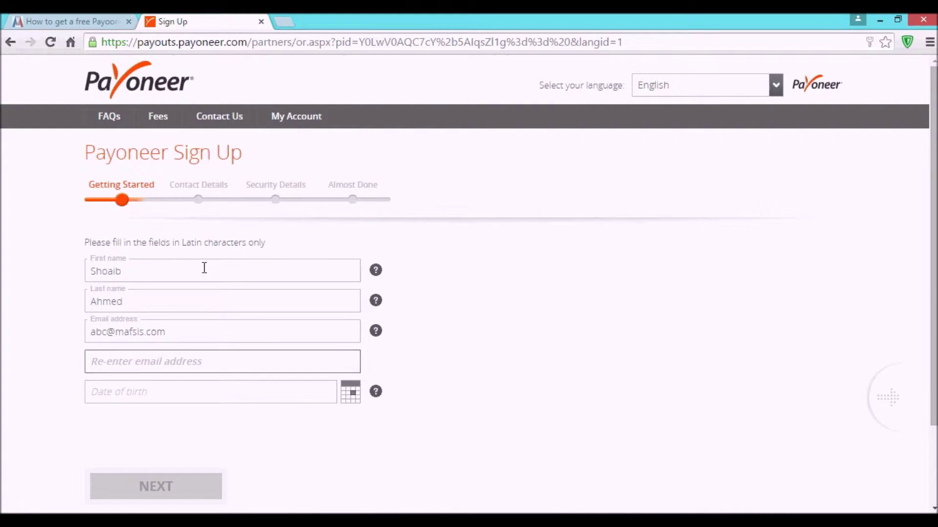
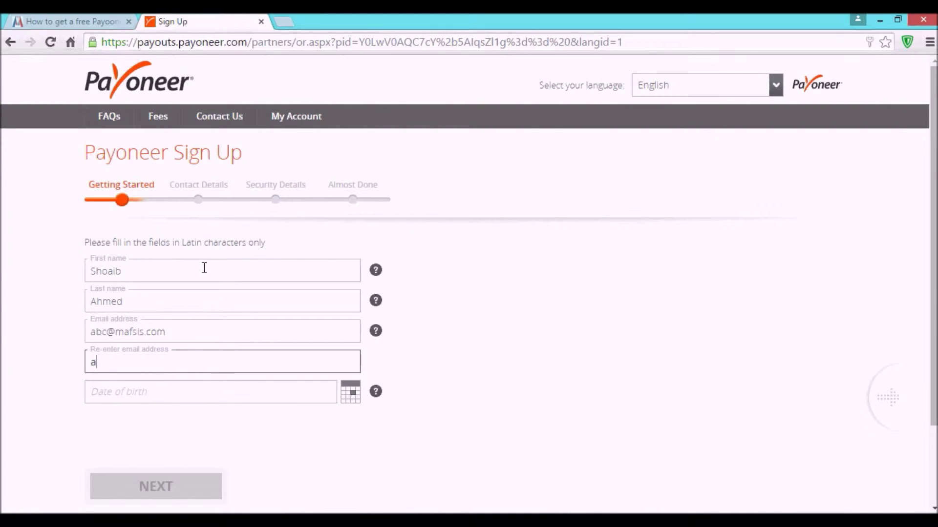
{"action": "key", "text": "Tab"}
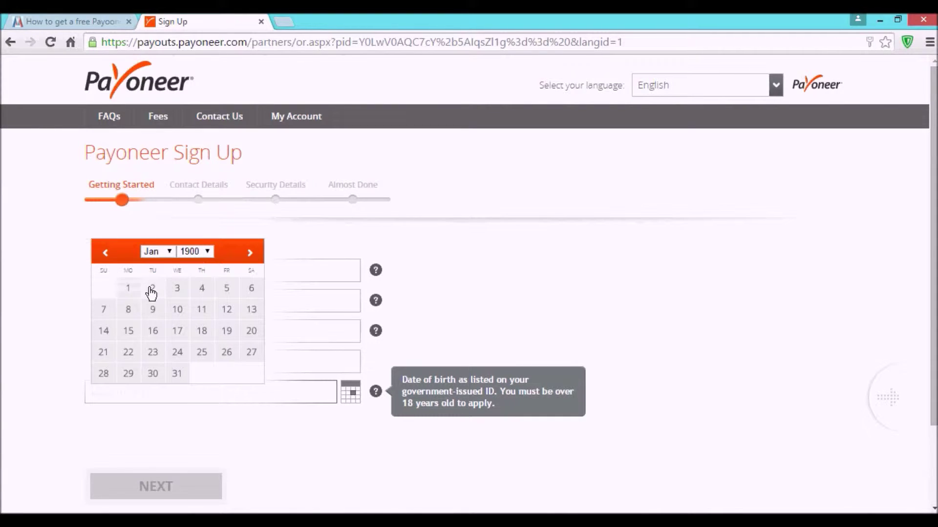
Step: Fix the birth year to 1990 so the date reads 01/01/1990, then proceed to Contact Details
{"action": "left_click", "coordinate": [129, 289]}
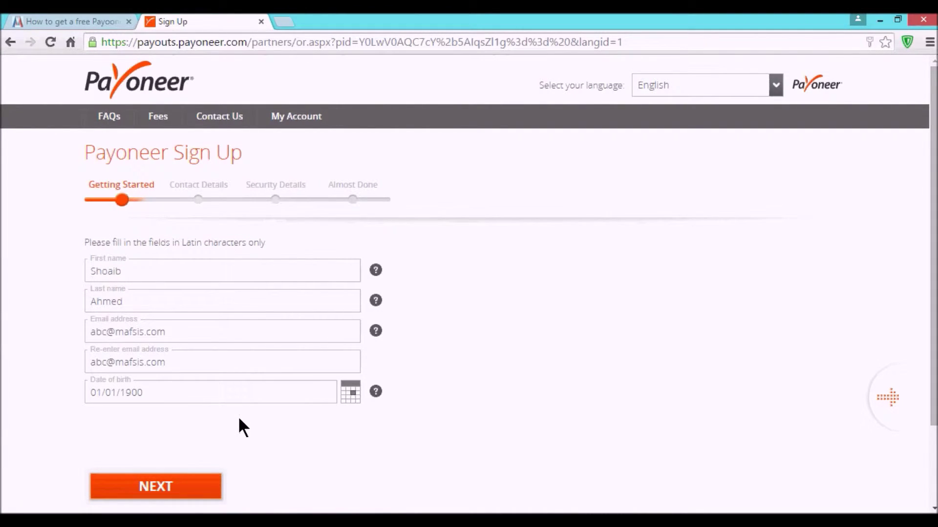
{"action": "left_click", "coordinate": [151, 503]}
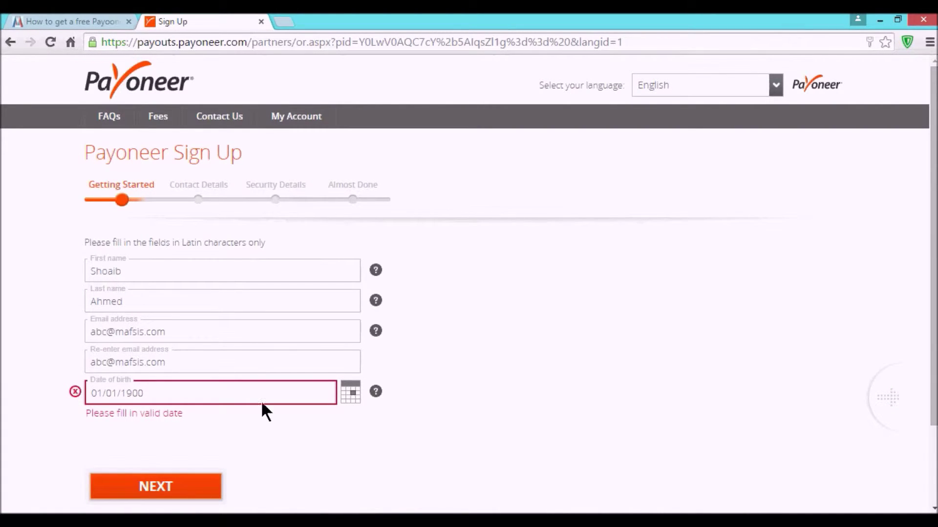
{"action": "left_click", "coordinate": [241, 390]}
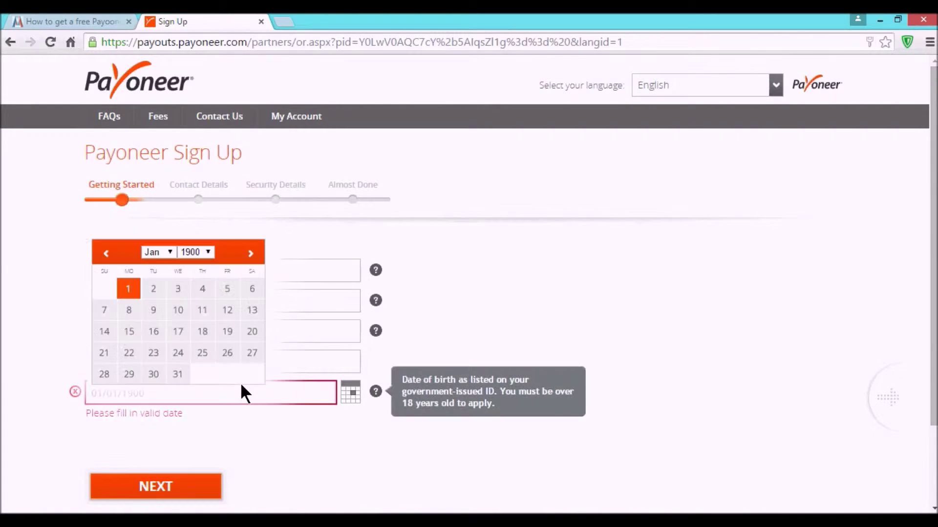
{"action": "left_click", "coordinate": [208, 252]}
{"action": "left_click_drag", "start_coordinate": [209, 287], "coordinate": [215, 414]}
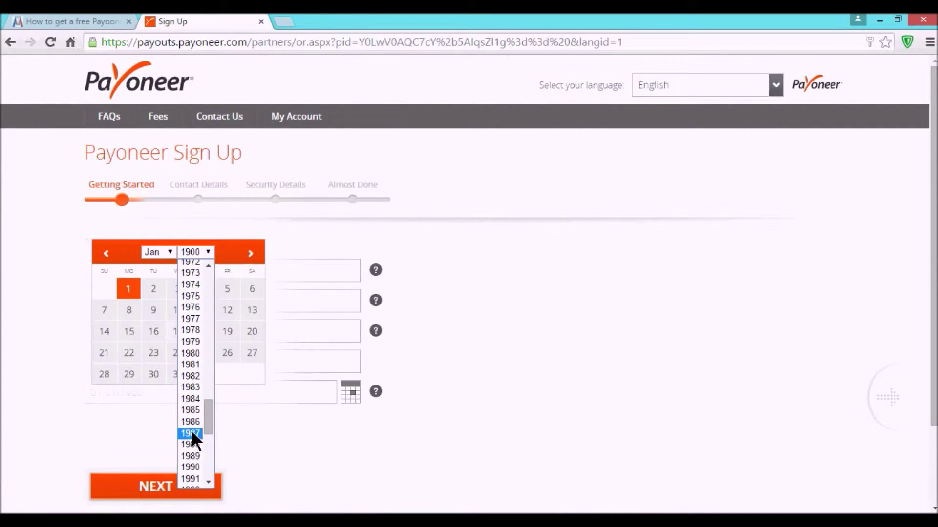
{"action": "left_click", "coordinate": [192, 468]}
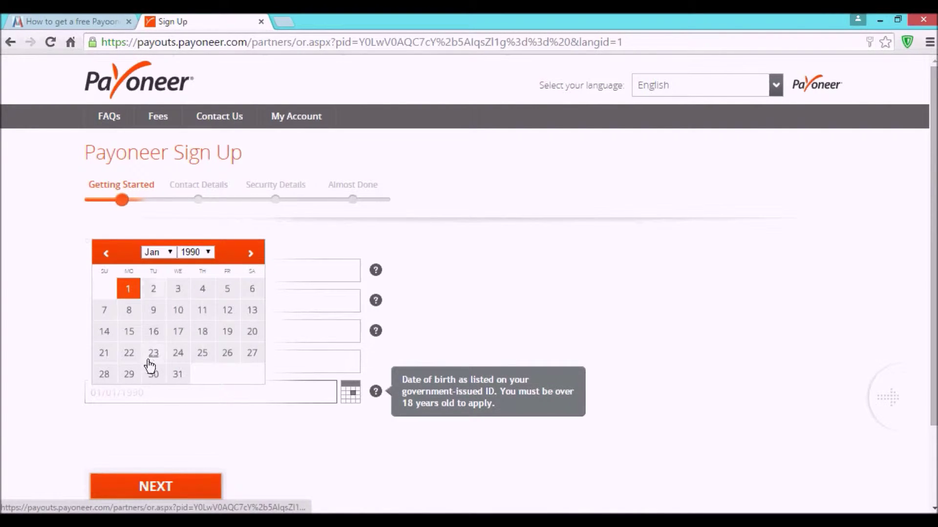
{"action": "left_click", "coordinate": [129, 292]}
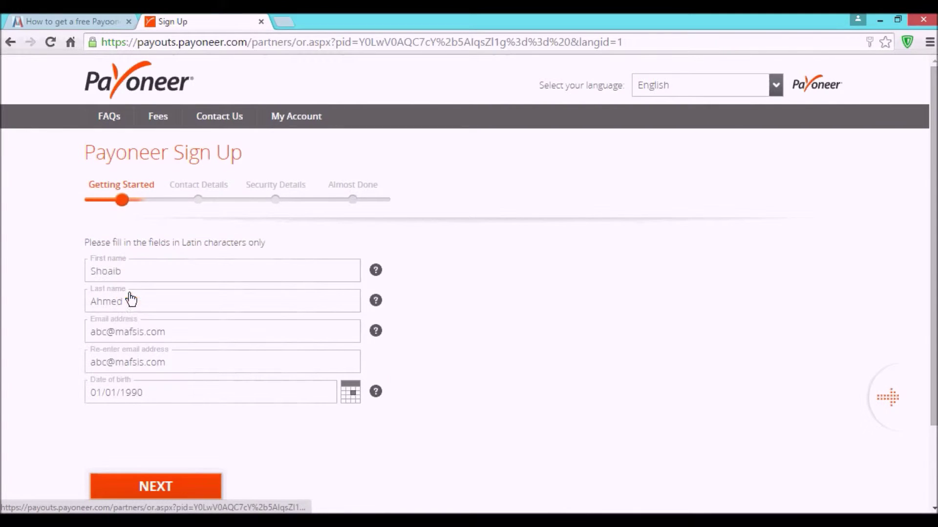
{"action": "left_click", "coordinate": [151, 488]}
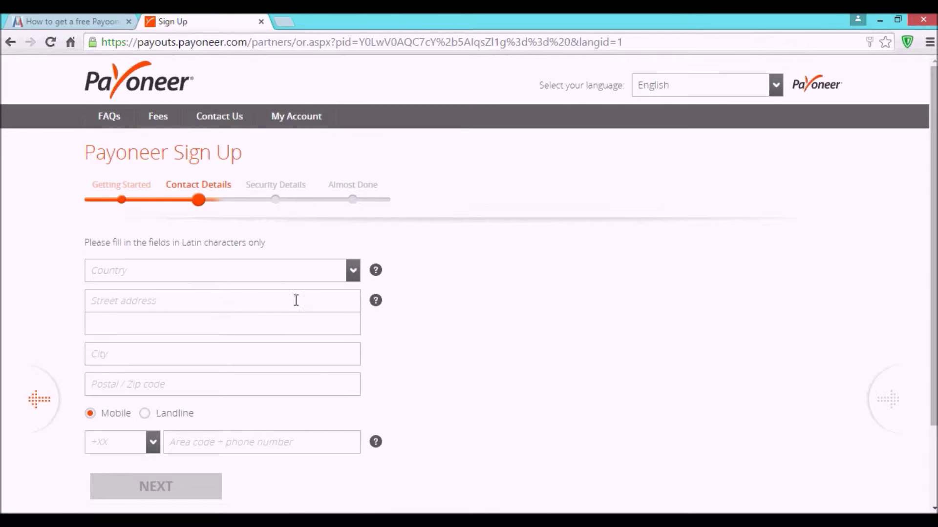
Step: Choose Pakistan as the country and fill in both street address lines
{"action": "left_click", "coordinate": [231, 277]}
{"action": "key", "text": "p"}
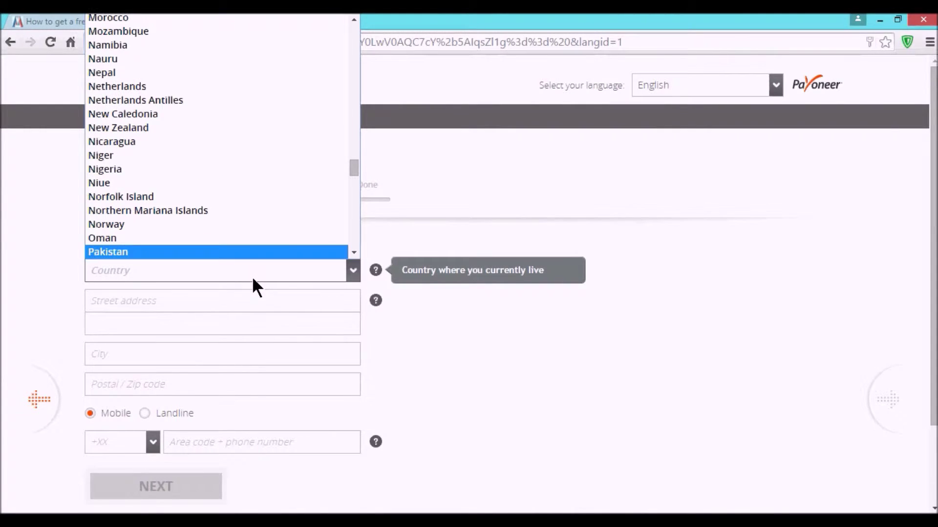
{"action": "left_click", "coordinate": [230, 251]}
{"action": "left_click", "coordinate": [174, 306]}
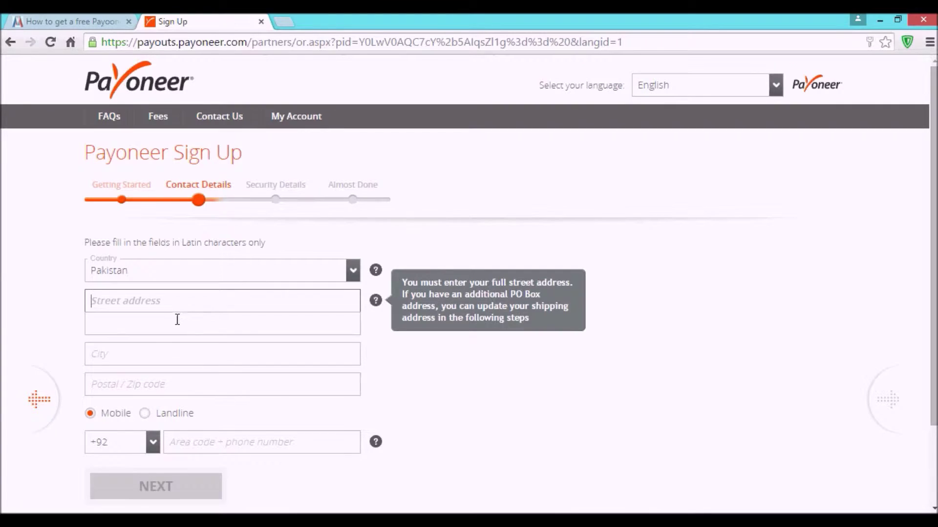
{"action": "left_click", "coordinate": [177, 320]}
{"action": "left_click", "coordinate": [194, 302]}
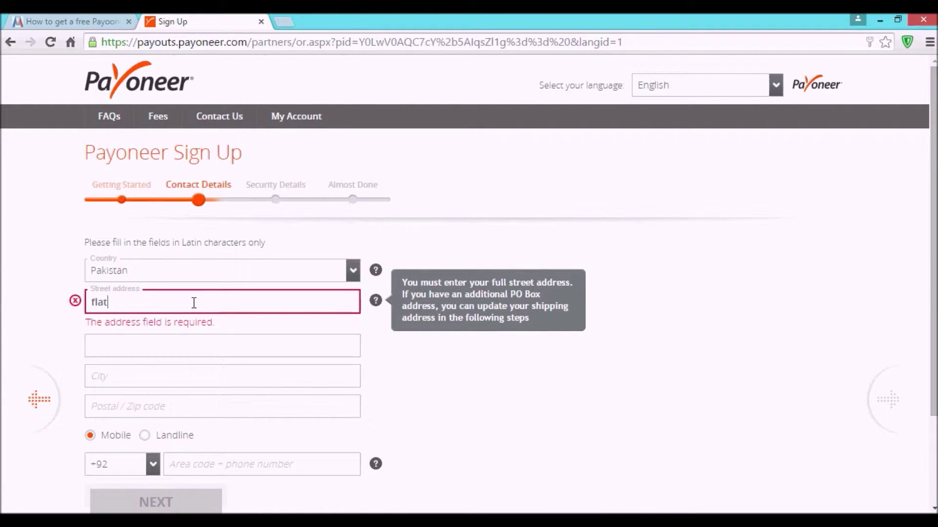
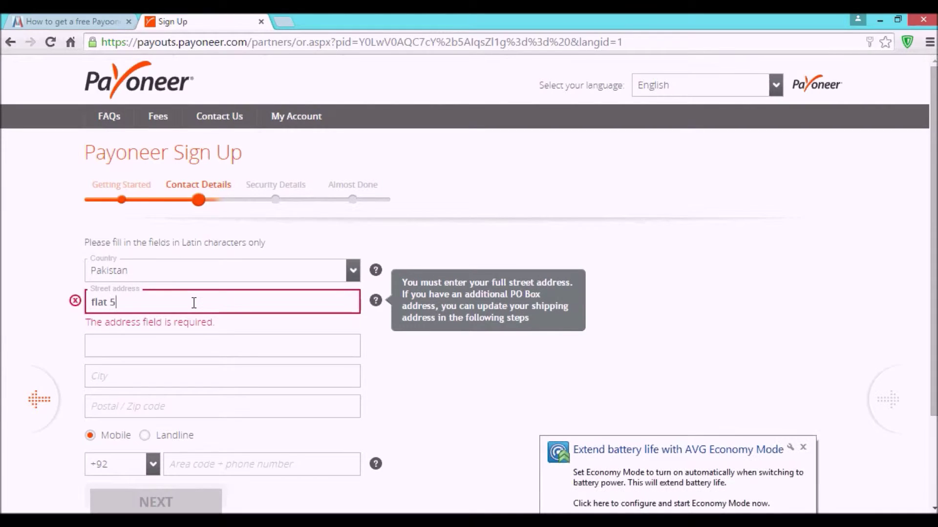
{"action": "key", "text": "shift+Home"}
{"action": "key", "text": "Right"}
{"action": "key", "text": "Right"}
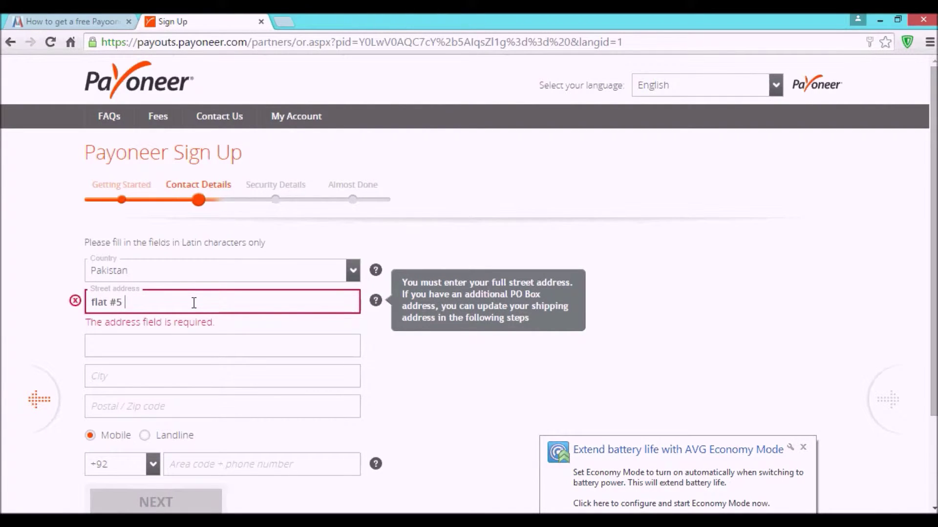
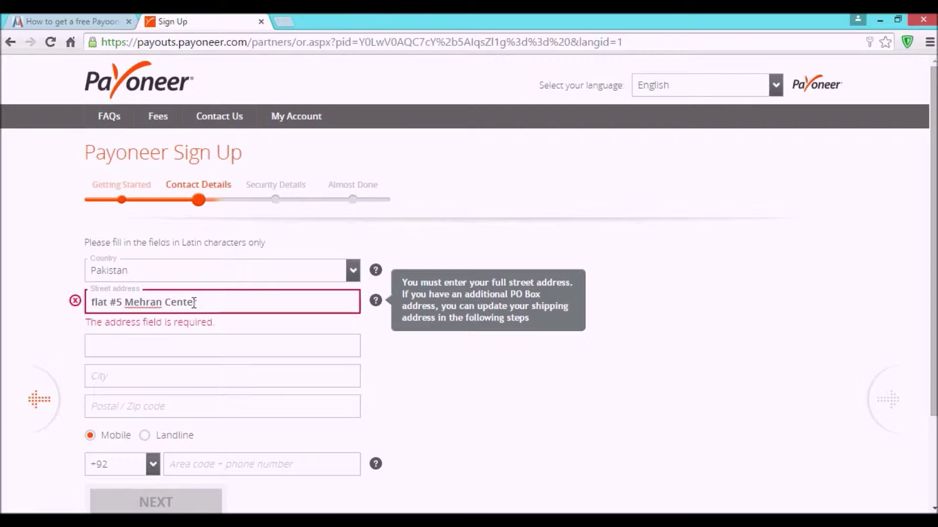
{"action": "key", "text": "Tab"}
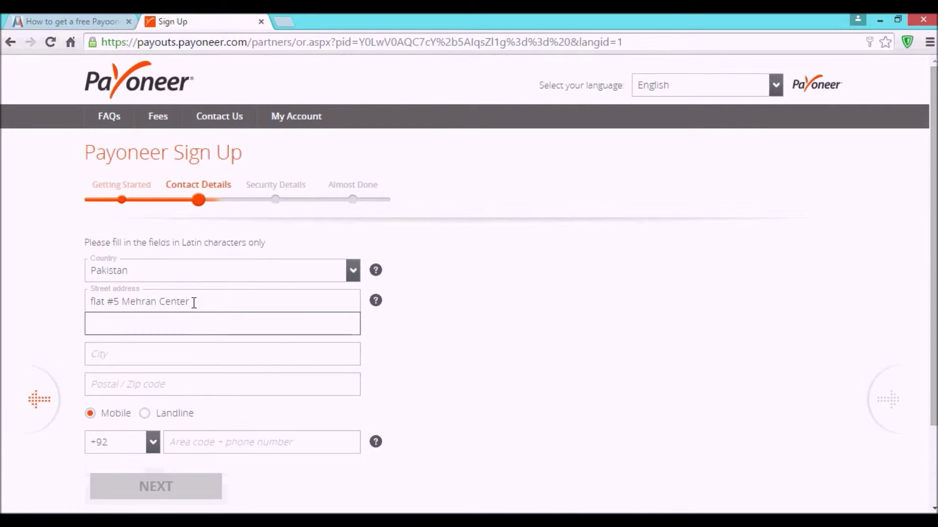
Step: Enter the city, postal code and mobile number, then submit the contact details
{"action": "left_click", "coordinate": [157, 344]}
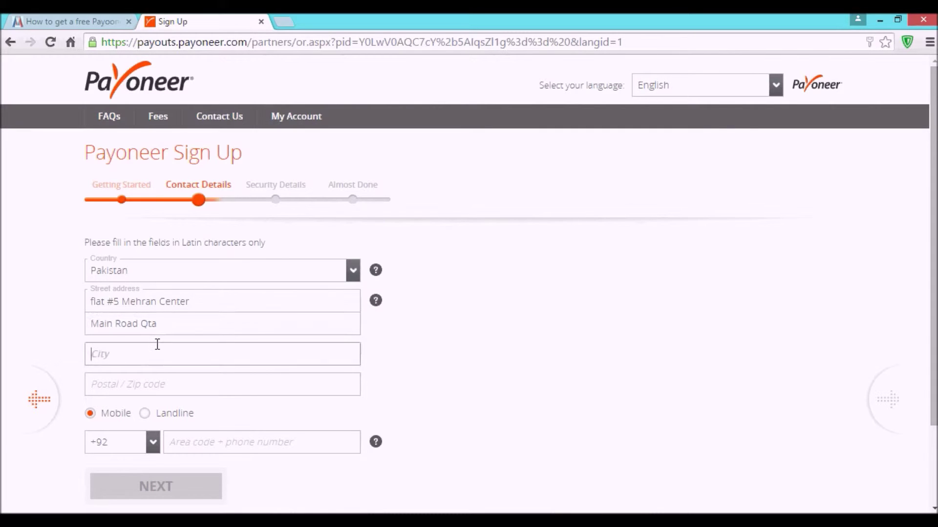
{"action": "type", "text": "Quetta"}
{"action": "key", "text": "Tab"}
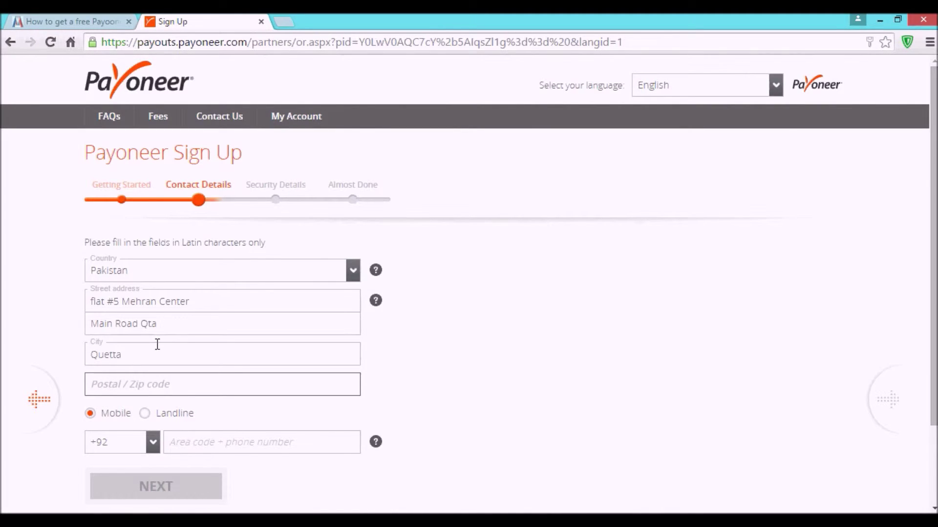
{"action": "type", "text": "7900"}
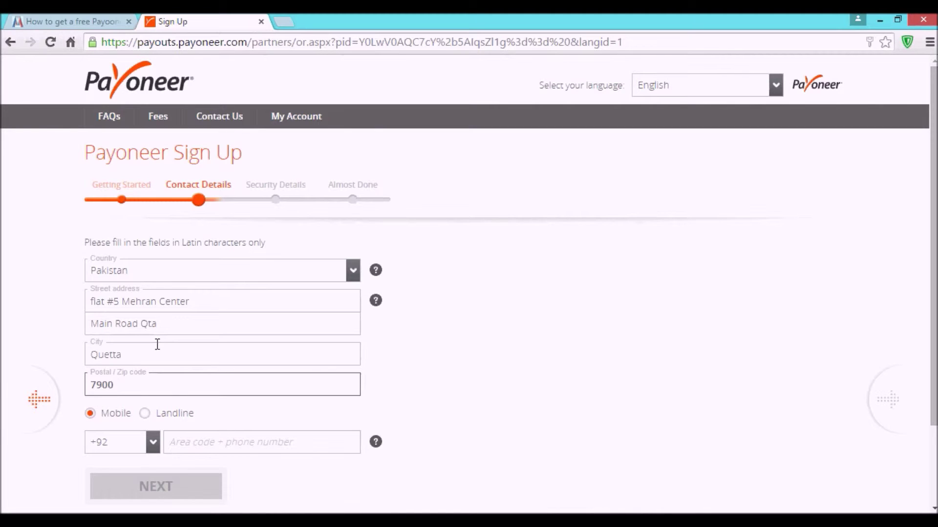
{"action": "type", "text": "0"}
{"action": "key", "text": "Tab"}
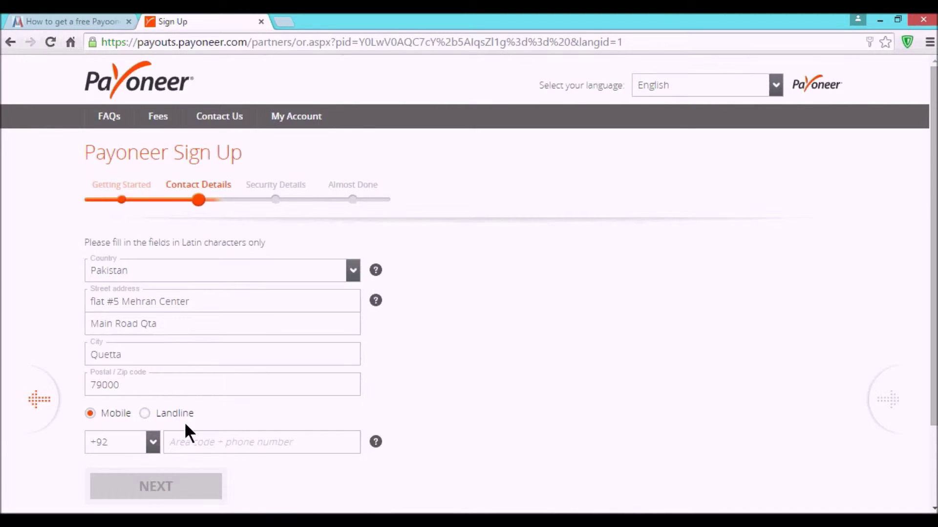
{"action": "left_click", "coordinate": [190, 438]}
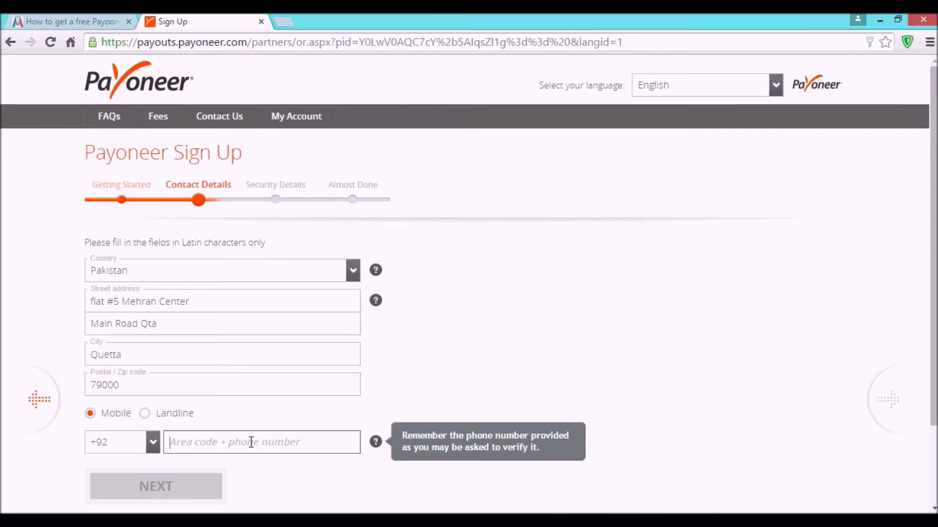
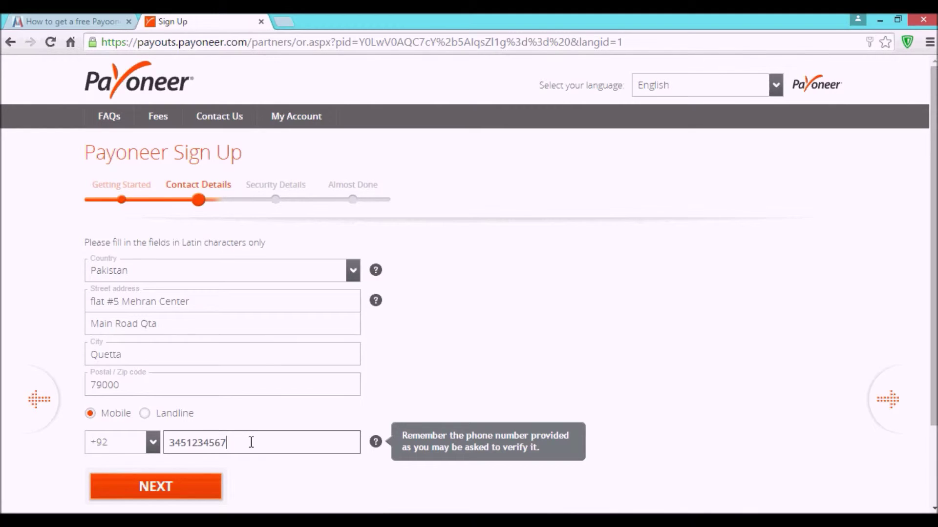
{"action": "left_click", "coordinate": [174, 491]}
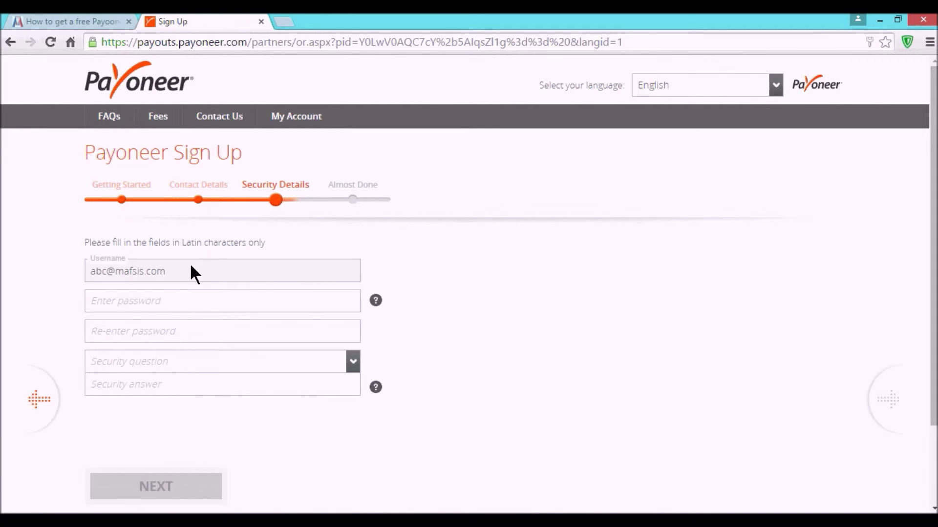
Step: Type the account password and re-enter it in the confirmation field
{"action": "left_click", "coordinate": [150, 302]}
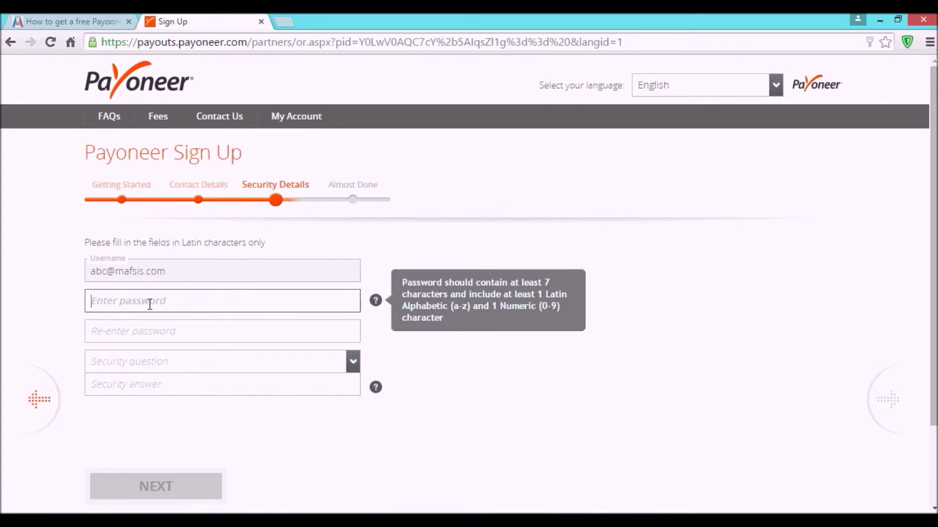
{"action": "type", "text": "•••"}
{"action": "key", "text": "BackSpace"}
{"action": "key", "text": "BackSpace"}
{"action": "key", "text": "BackSpace"}
{"action": "type", "text": "••••••••••"}
{"action": "key", "text": "Tab"}
{"action": "type", "text": "•••••••••••"}
{"action": "key", "text": "Tab"}
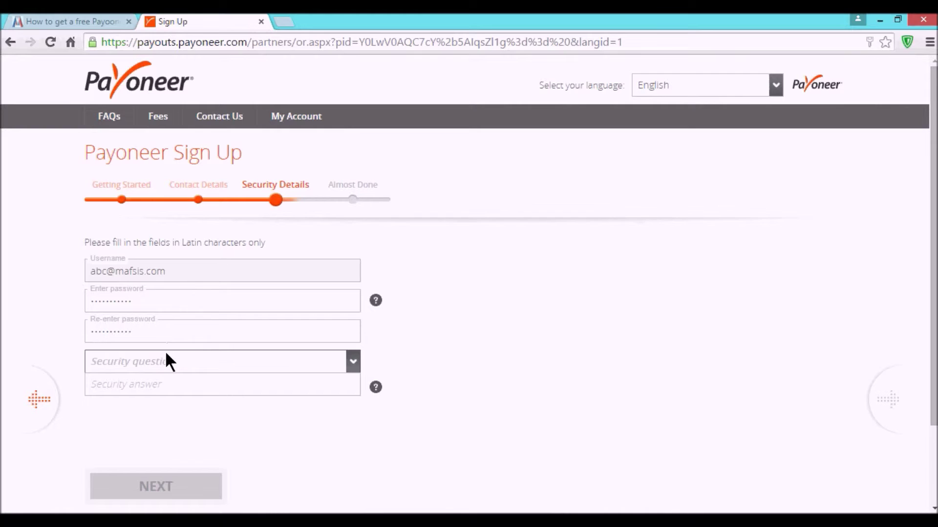
Step: Pick 'What is the name of the college you went to?', type the security answer, and continue
{"action": "left_click", "coordinate": [248, 364]}
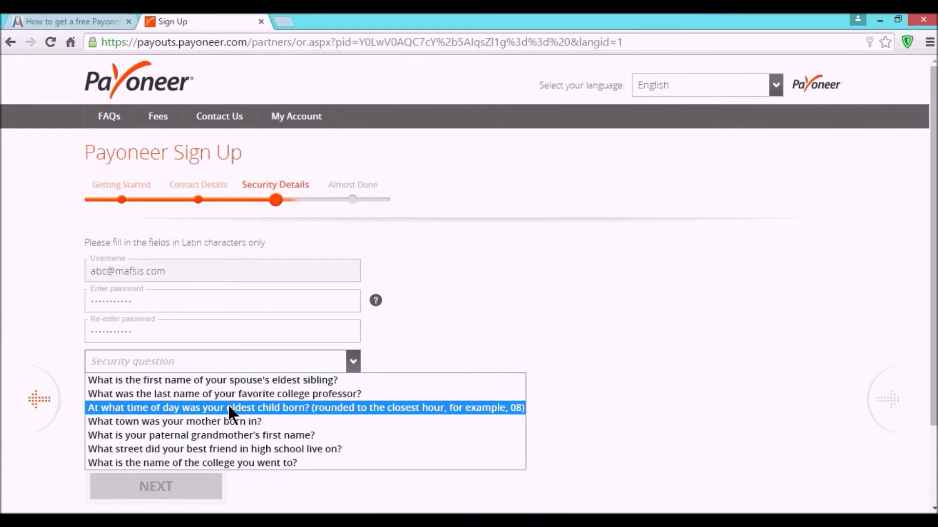
{"action": "left_click", "coordinate": [218, 463]}
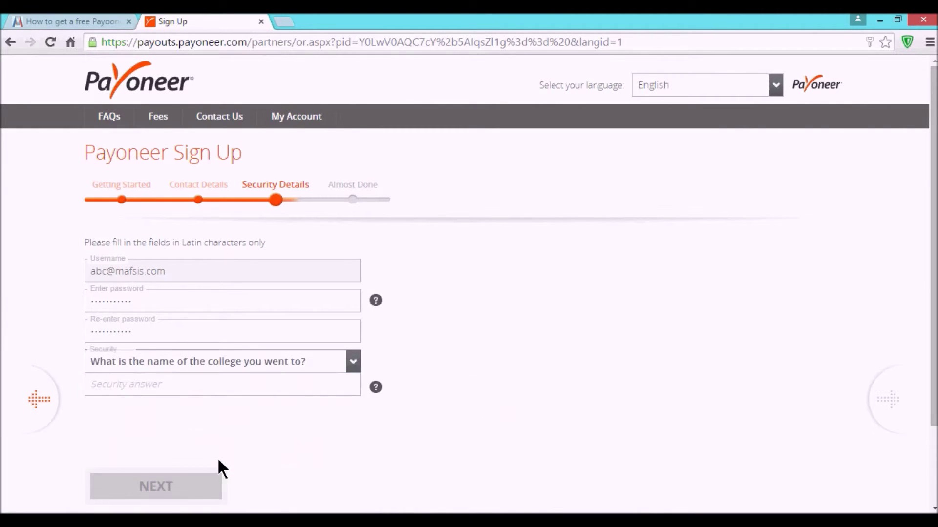
{"action": "left_click", "coordinate": [248, 381]}
{"action": "type", "text": "its"}
{"action": "key", "text": "BackSpace"}
{"action": "key", "text": "BackSpace"}
{"action": "key", "text": "BackSpace"}
{"action": "type", "text": "FPS"}
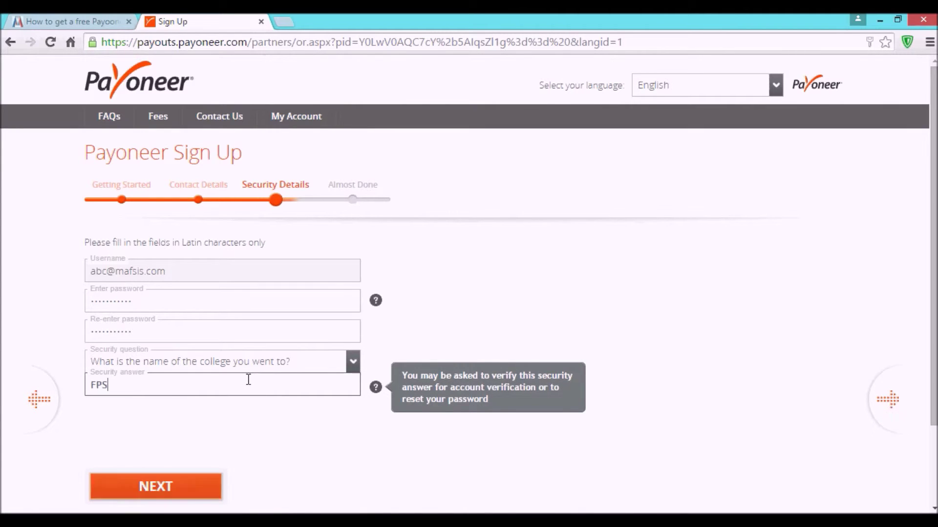
{"action": "left_click", "coordinate": [146, 494]}
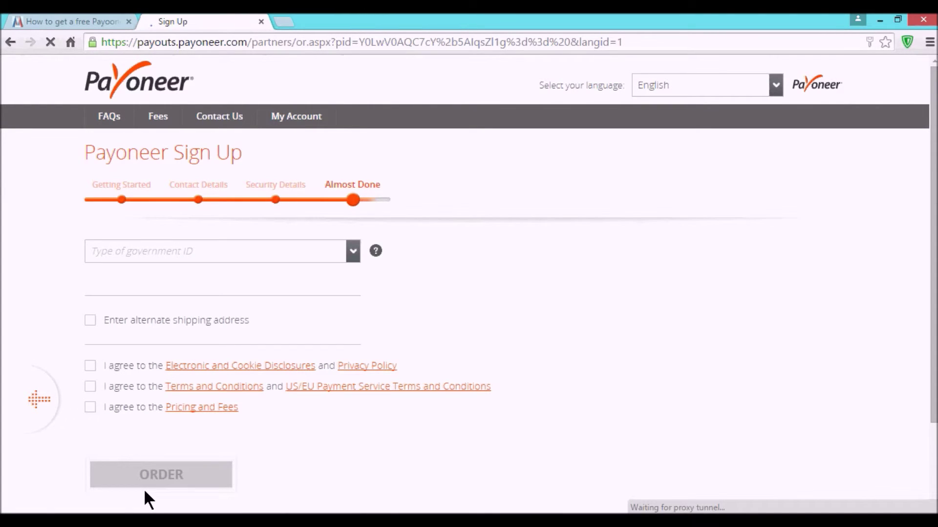
Step: Select National ID, type the ID number, and choose Pakistan as Country of Issue
{"action": "left_click", "coordinate": [213, 251]}
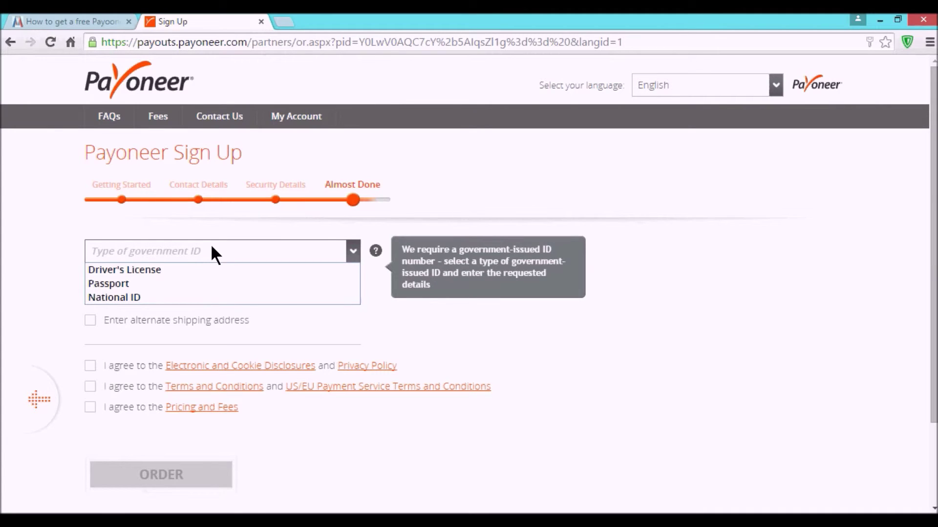
{"action": "left_click", "coordinate": [130, 298]}
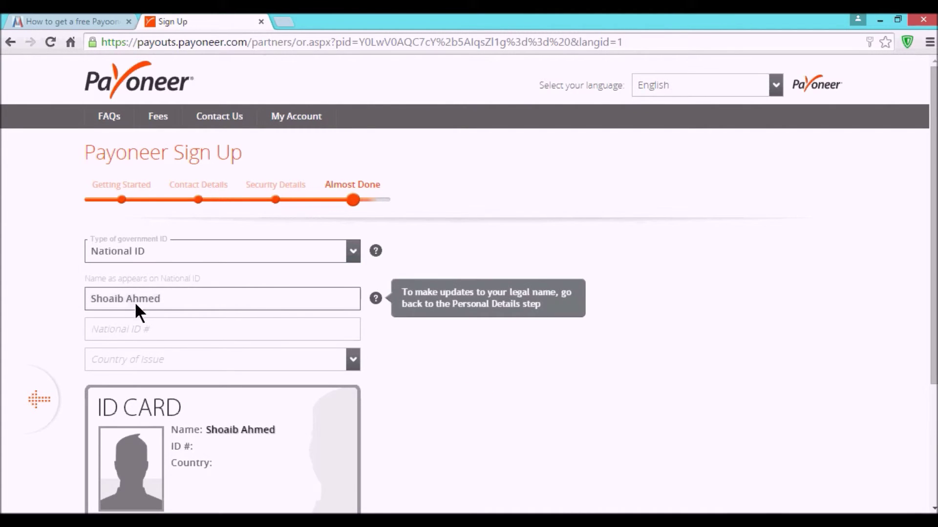
{"action": "left_click", "coordinate": [212, 330]}
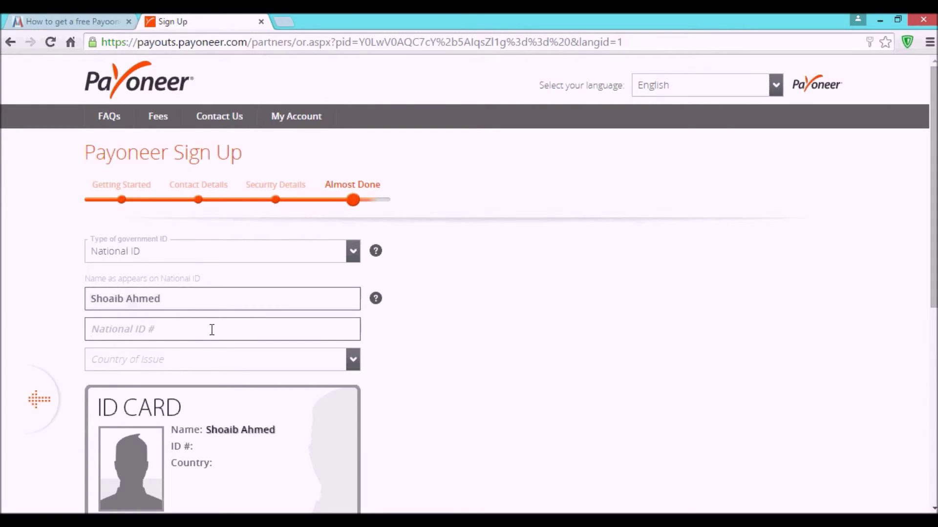
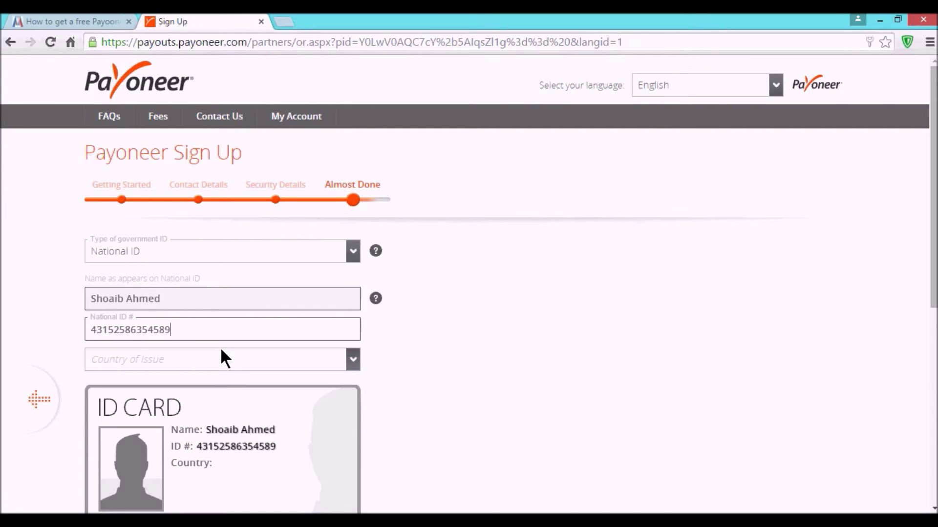
{"action": "left_click", "coordinate": [231, 362]}
{"action": "key", "text": "p"}
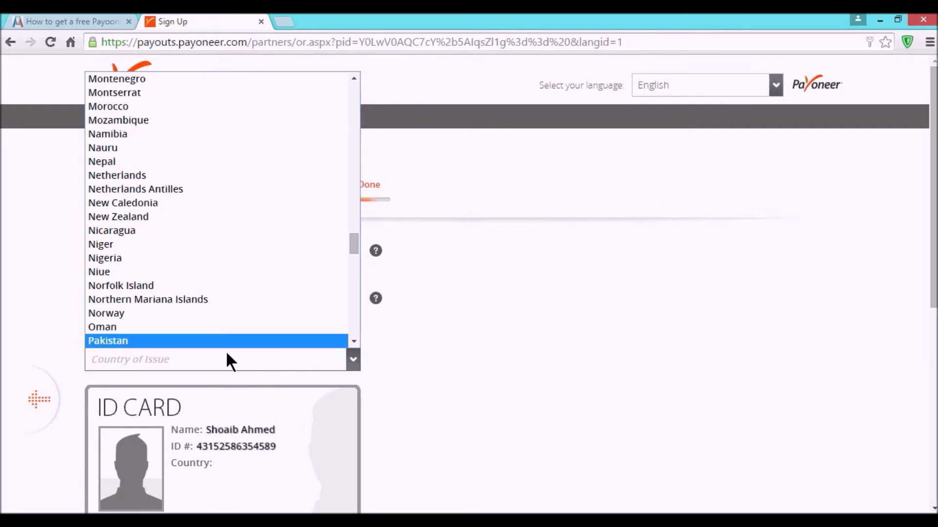
{"action": "left_click", "coordinate": [209, 340]}
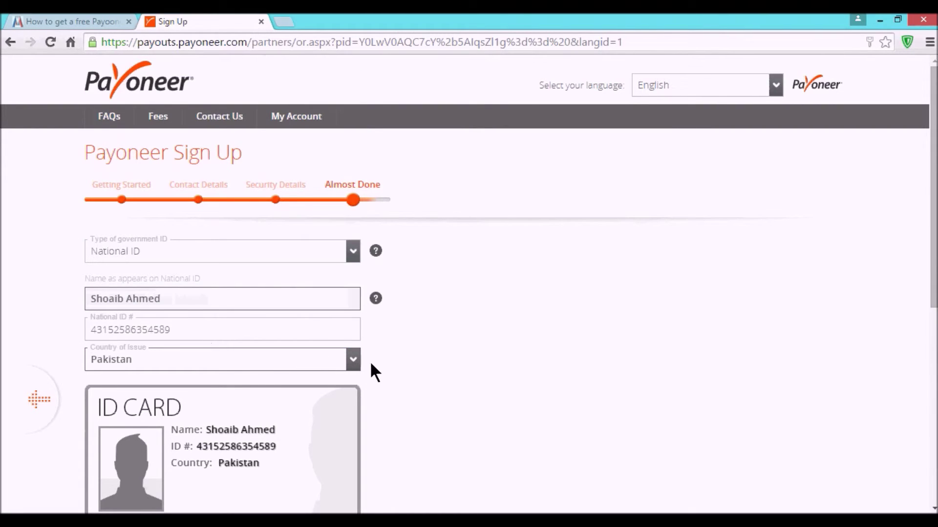
{"action": "scroll", "coordinate": [454, 389], "scroll_direction": "down", "scroll_amount": 4}
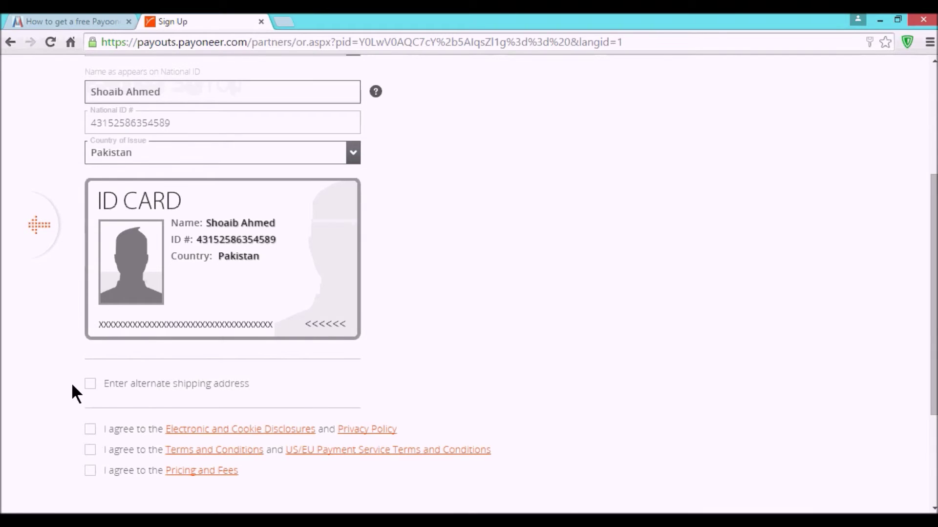
Step: Leave alternate shipping unticked and accept the Disclosures/Privacy Policy, Terms and Conditions, and Pricing and Fees
{"action": "scroll", "coordinate": [72, 388], "scroll_direction": "down", "scroll_amount": 3}
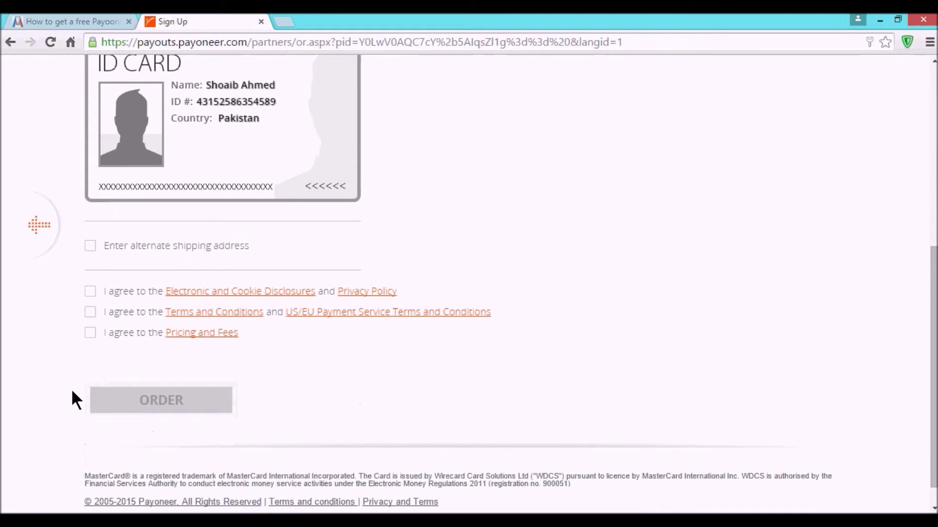
{"action": "left_click", "coordinate": [90, 246]}
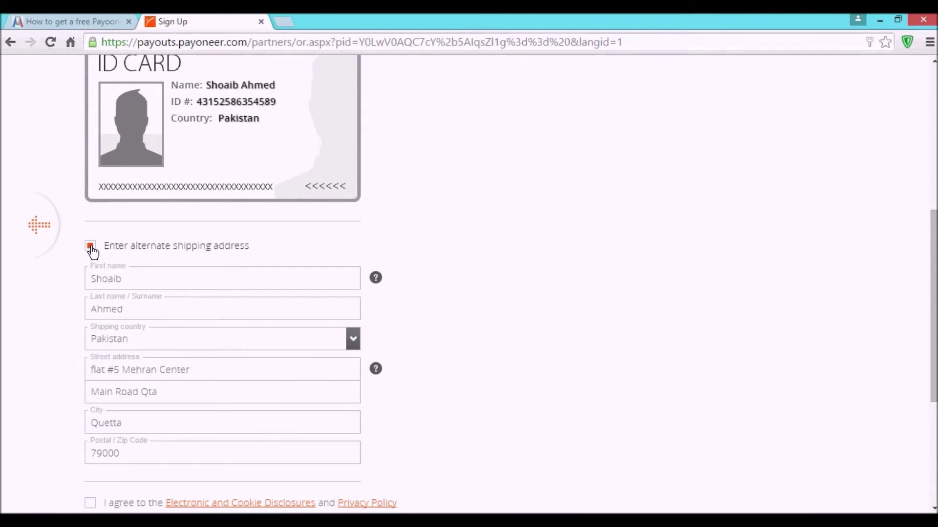
{"action": "left_click", "coordinate": [91, 246]}
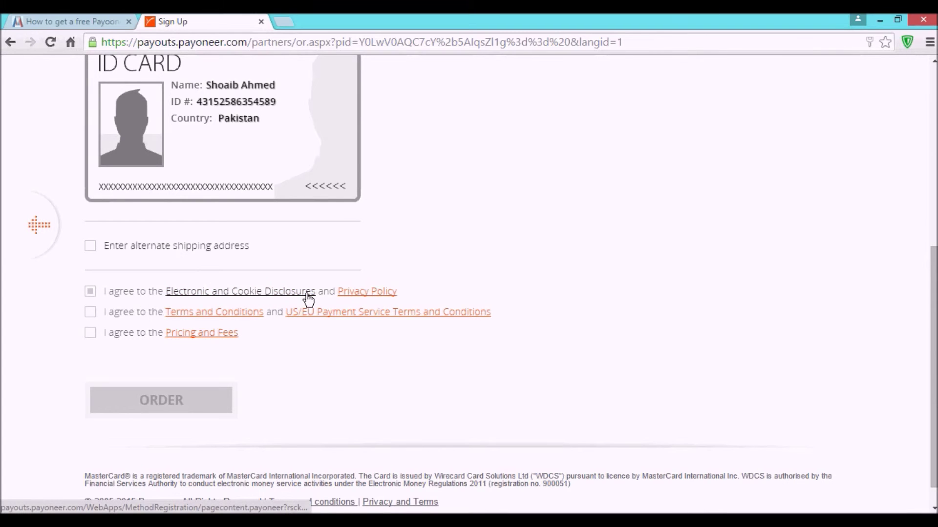
{"action": "left_click", "coordinate": [90, 292]}
{"action": "left_click", "coordinate": [91, 314]}
{"action": "left_click", "coordinate": [91, 334]}
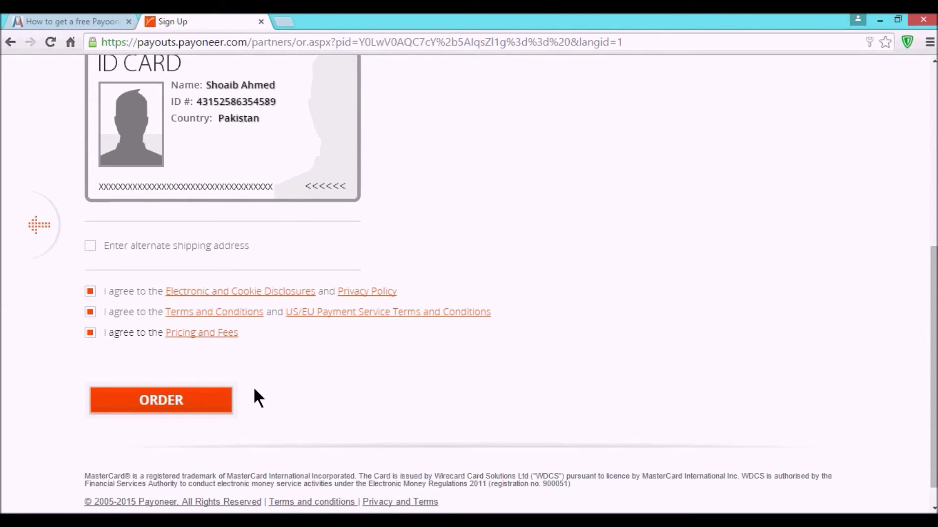
Step: Go back to the MAFSIS blog post about the free Payoneer card
{"action": "scroll", "coordinate": [253, 362], "scroll_direction": "up", "scroll_amount": 7}
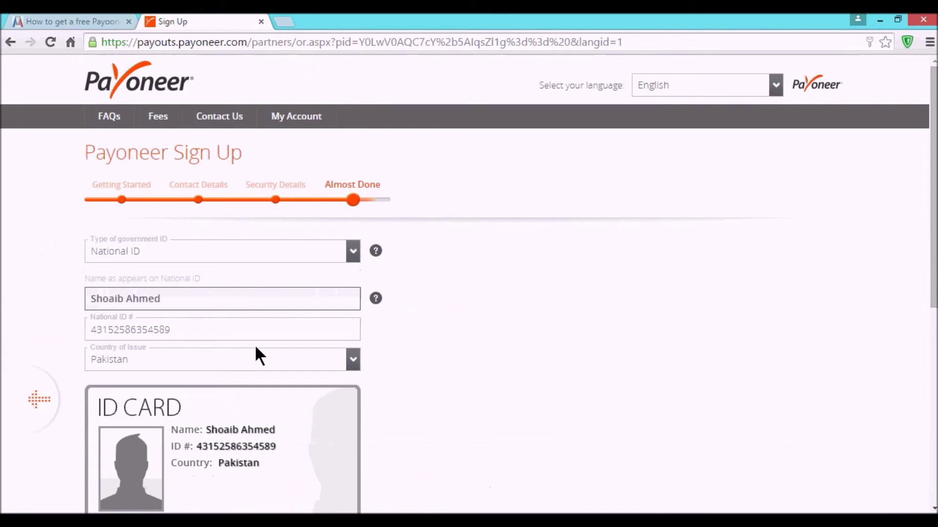
{"action": "scroll", "coordinate": [255, 347], "scroll_direction": "down", "scroll_amount": 7}
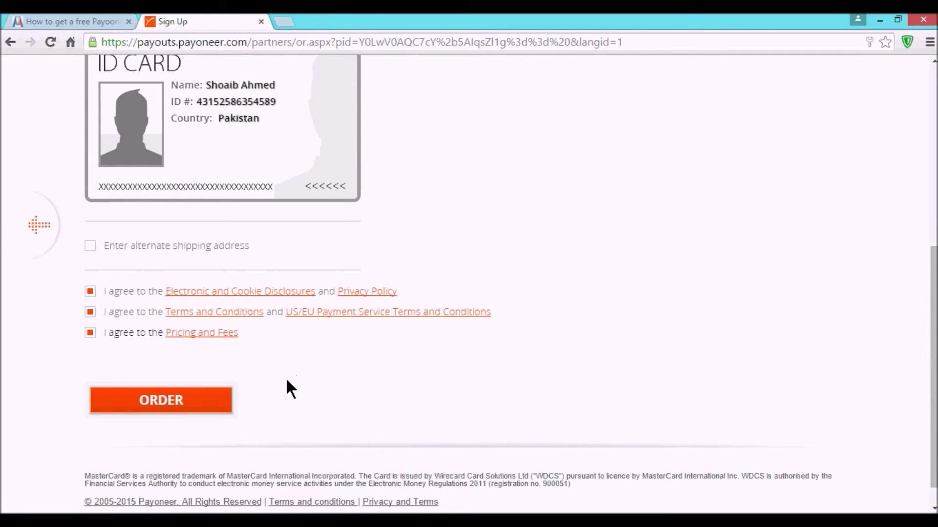
{"action": "scroll", "coordinate": [415, 294], "scroll_direction": "up", "scroll_amount": 5}
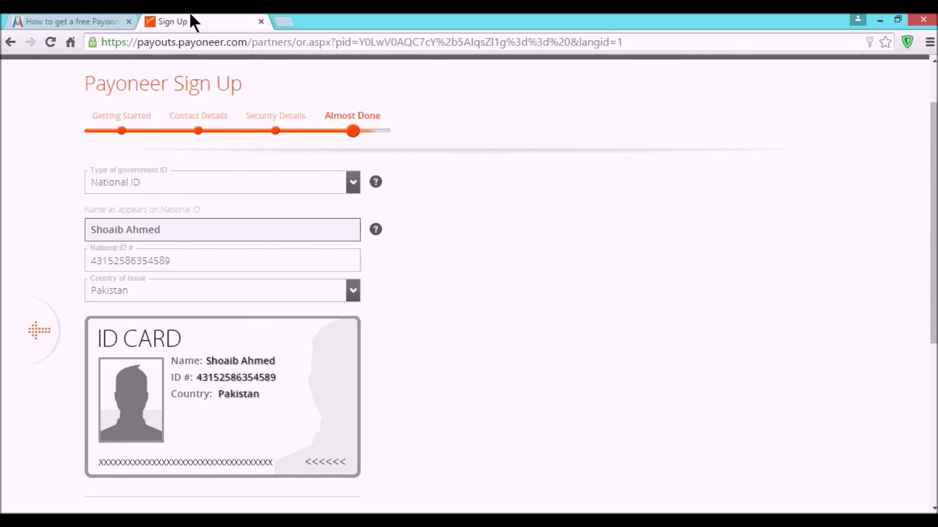
{"action": "left_click", "coordinate": [77, 17]}
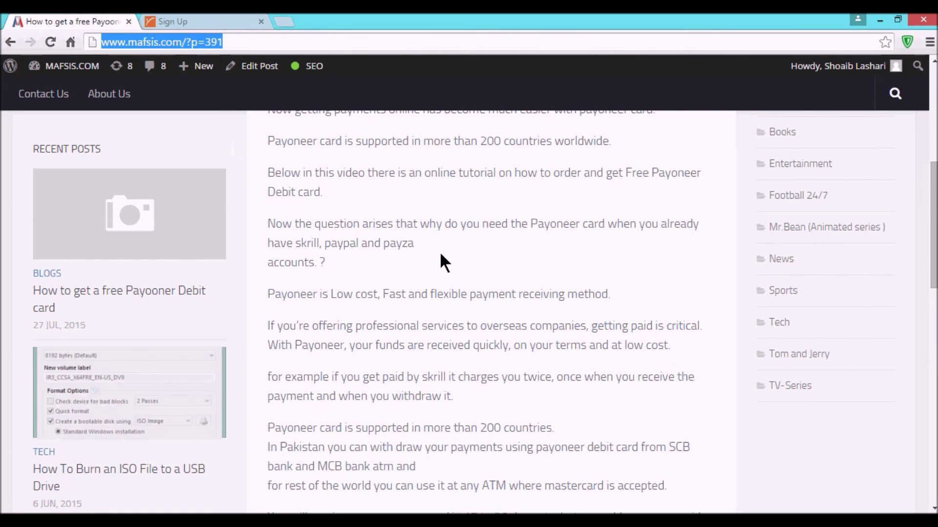
{"action": "scroll", "coordinate": [441, 254], "scroll_direction": "down", "scroll_amount": 10}
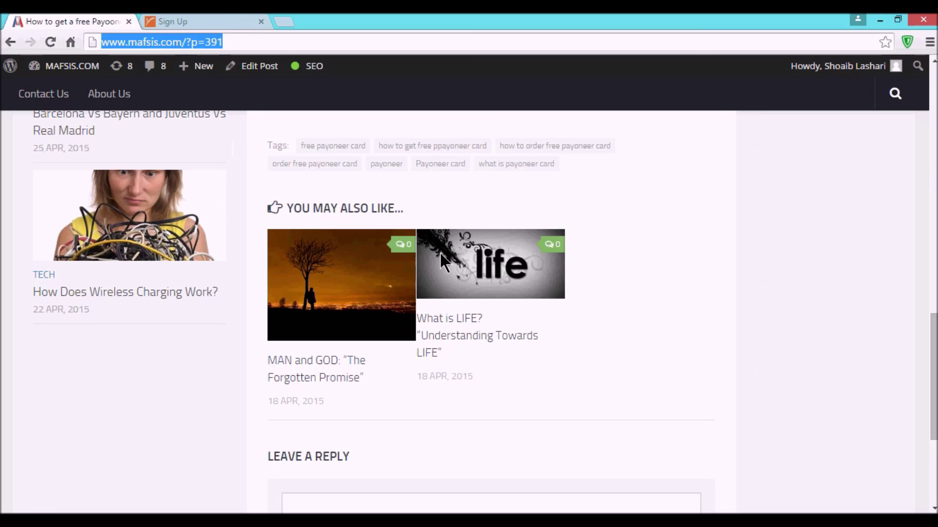